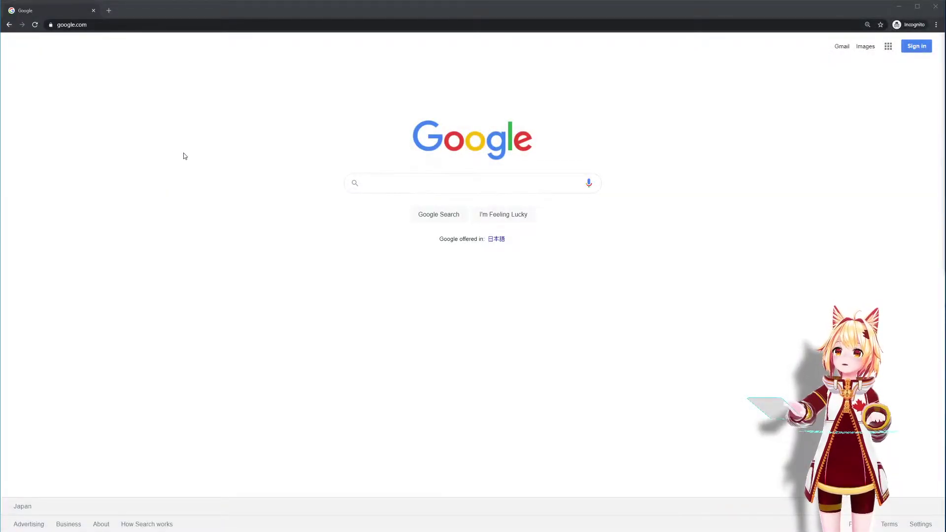
Search Google for 'vrchat docs' and find the supported Unity version, 2018.4.20f1, in VRChat Docs.
{"action": "left_click", "coordinate": [381, 185]}
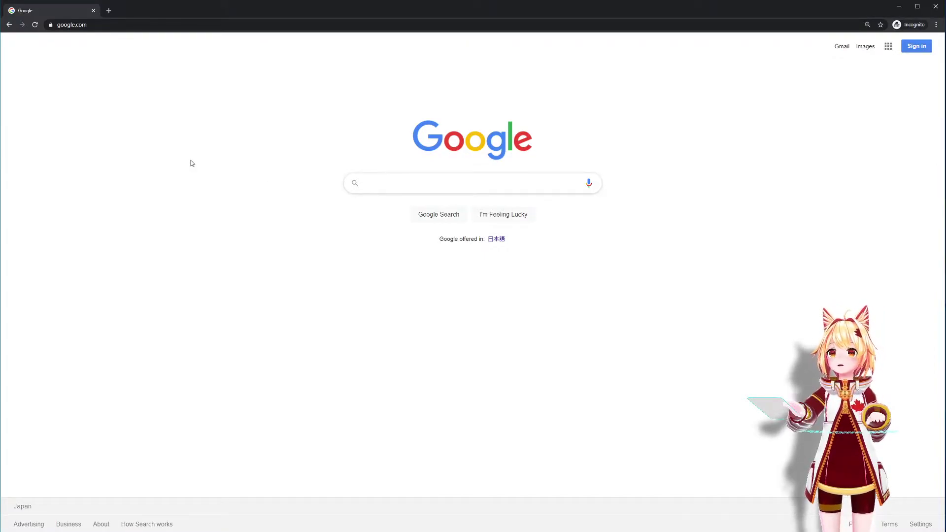
{"action": "type", "text": "vrchat docs"}
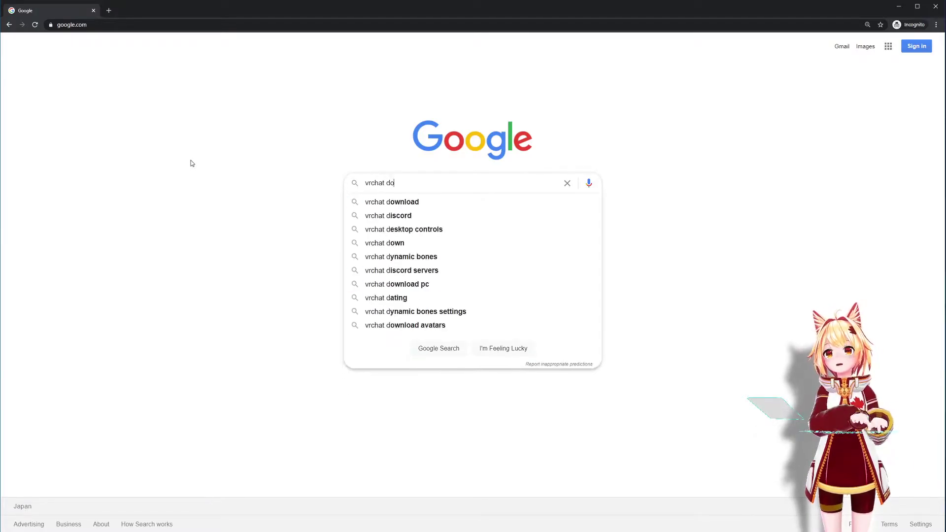
{"action": "key", "text": "Return"}
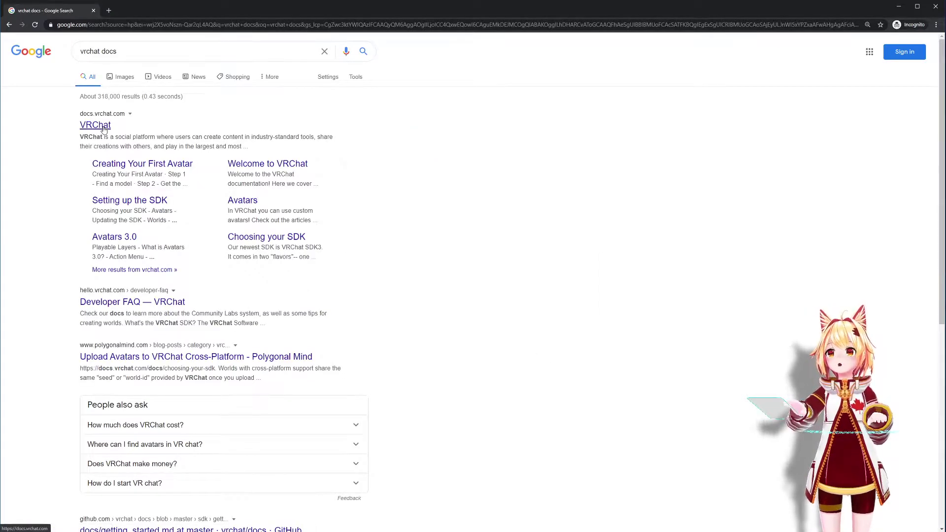
{"action": "left_click", "coordinate": [102, 125]}
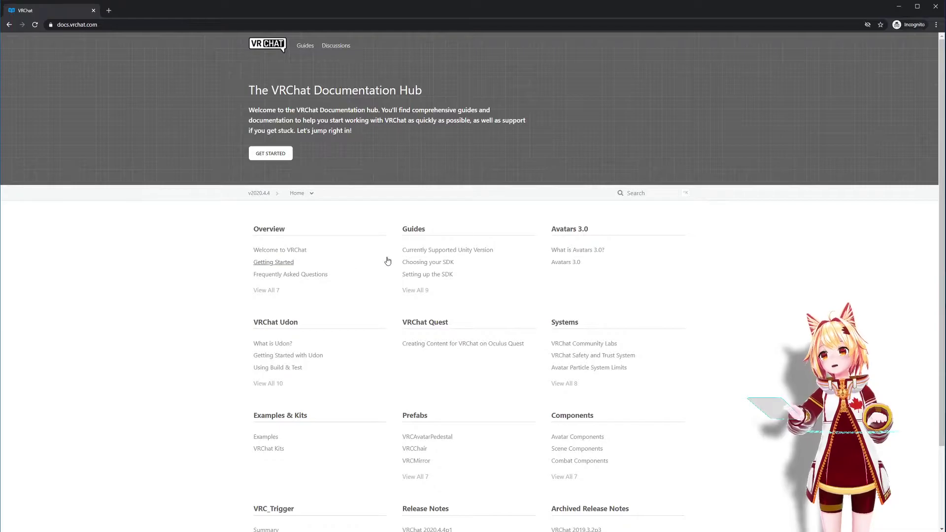
{"action": "left_click", "coordinate": [490, 253]}
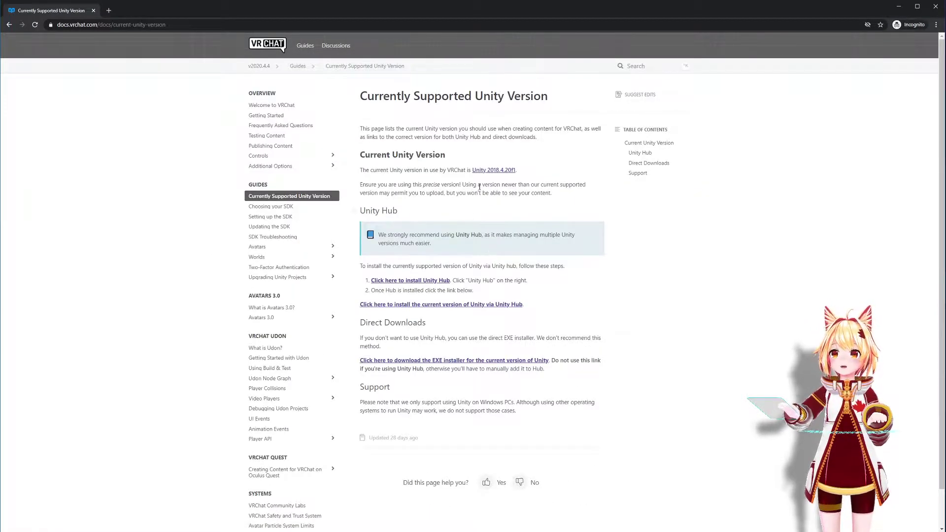
{"action": "mouse_move", "coordinate": [530, 170]}
{"action": "left_mouse_down"}
{"action": "mouse_move", "coordinate": [472, 170]}
{"action": "mouse_move", "coordinate": [522, 170]}
{"action": "left_mouse_up"}
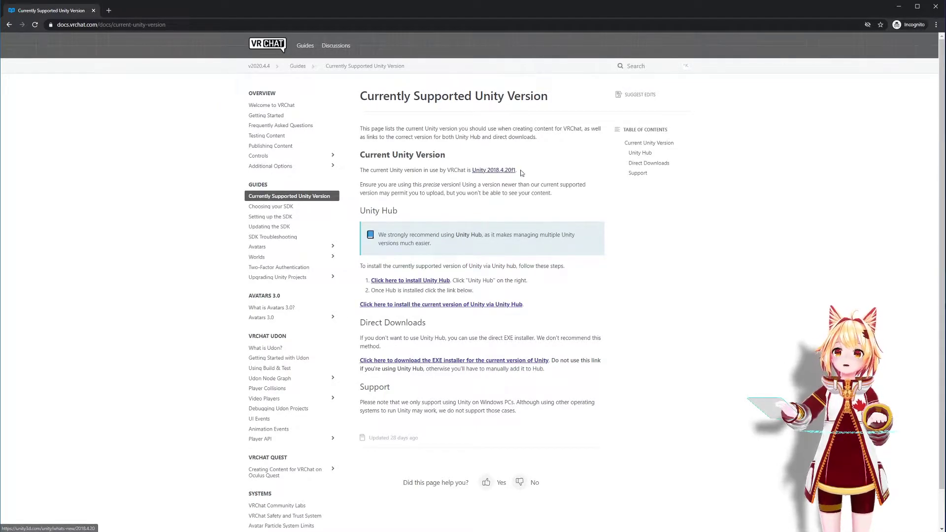
Download the Unity Hub installer and install Unity Hub into the default C:\Program Files\Unity Hub folder.
{"action": "left_click", "coordinate": [429, 281]}
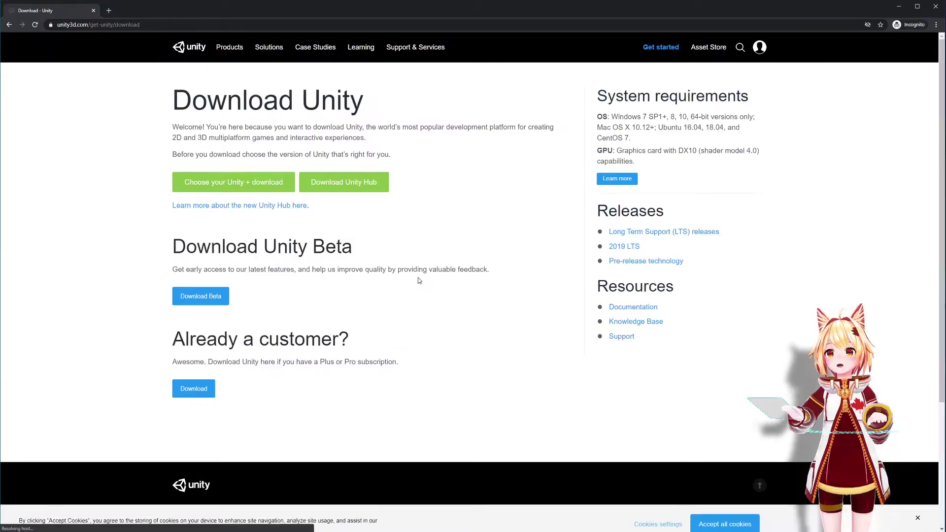
{"action": "left_click", "coordinate": [334, 186]}
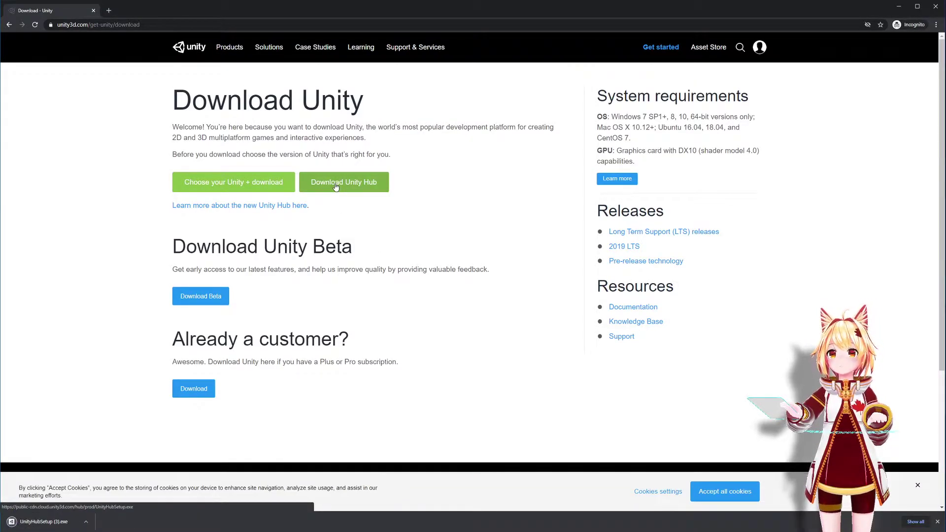
{"action": "left_click", "coordinate": [30, 522]}
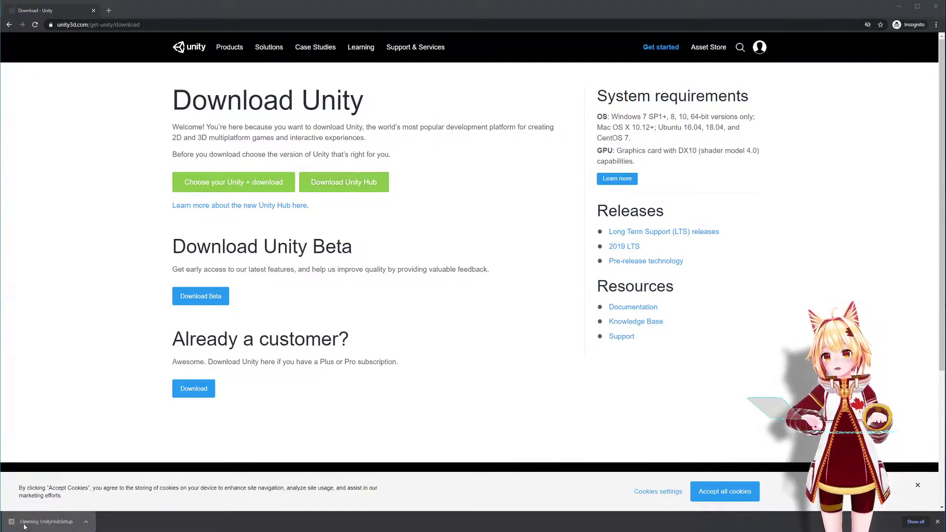
{"action": "left_click", "coordinate": [693, 331]}
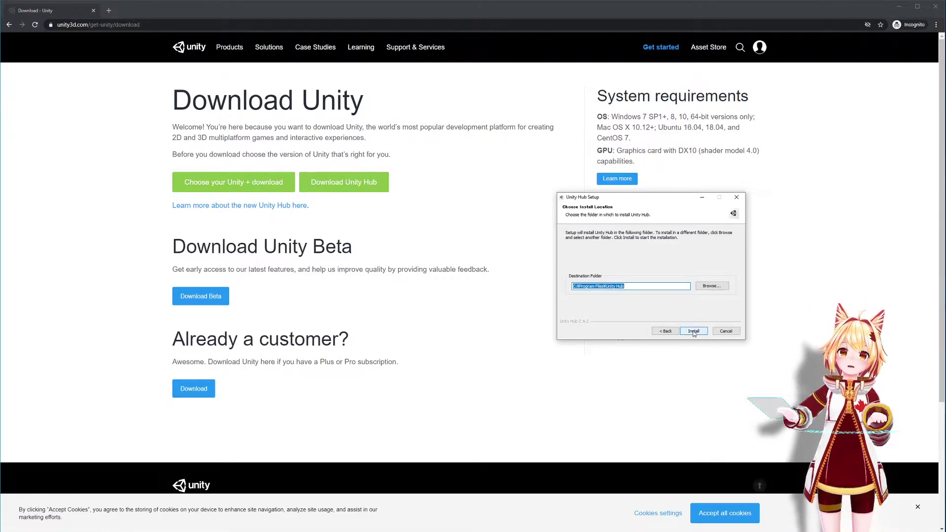
{"action": "left_click", "coordinate": [693, 331]}
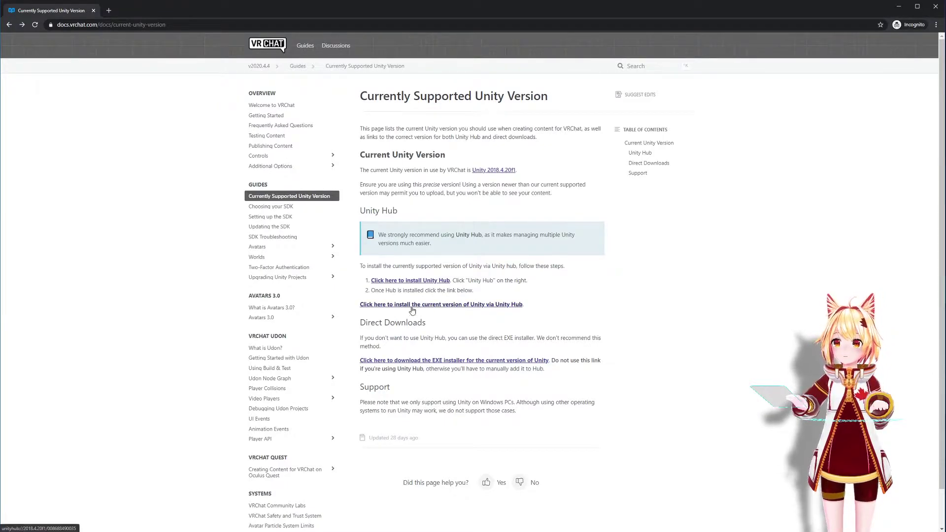
Install Unity 2018.4.20f1 LTS through Unity Hub, launched from the VRChat docs link.
{"action": "left_click", "coordinate": [447, 304]}
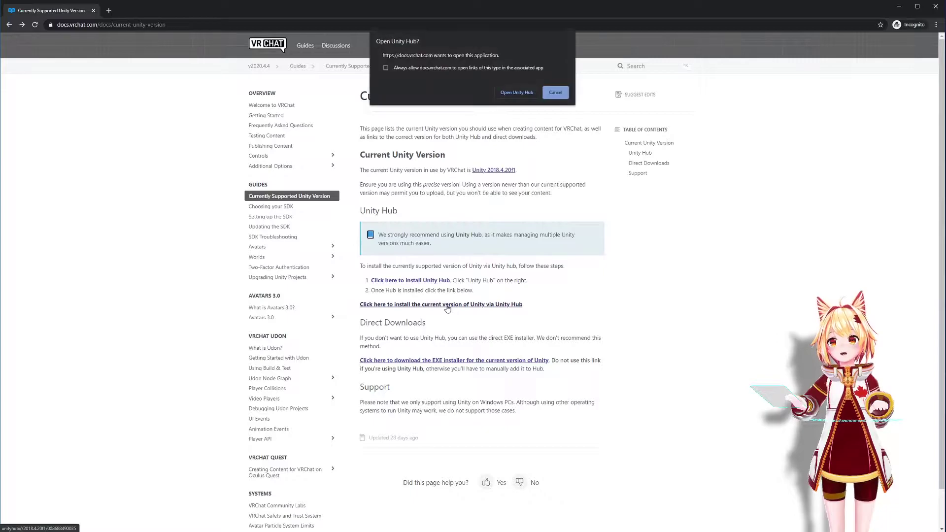
{"action": "left_click", "coordinate": [505, 94]}
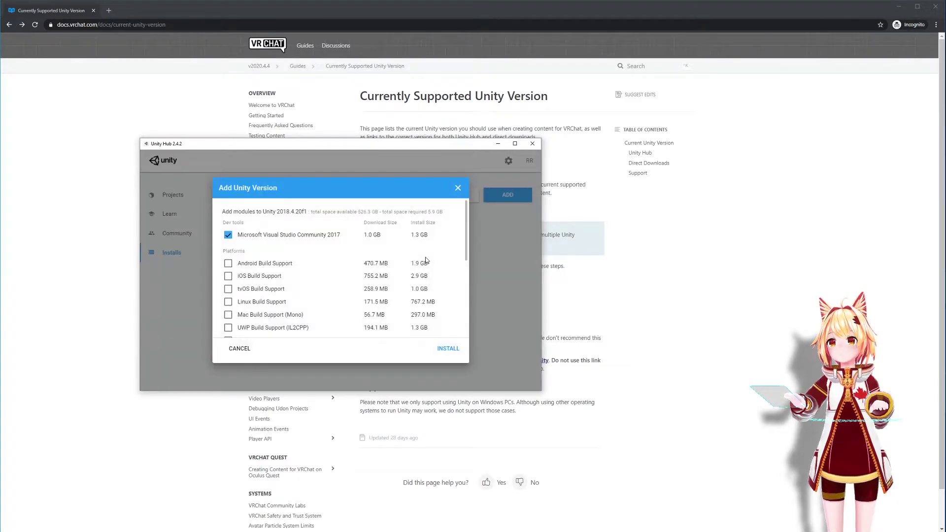
{"action": "left_click", "coordinate": [446, 349]}
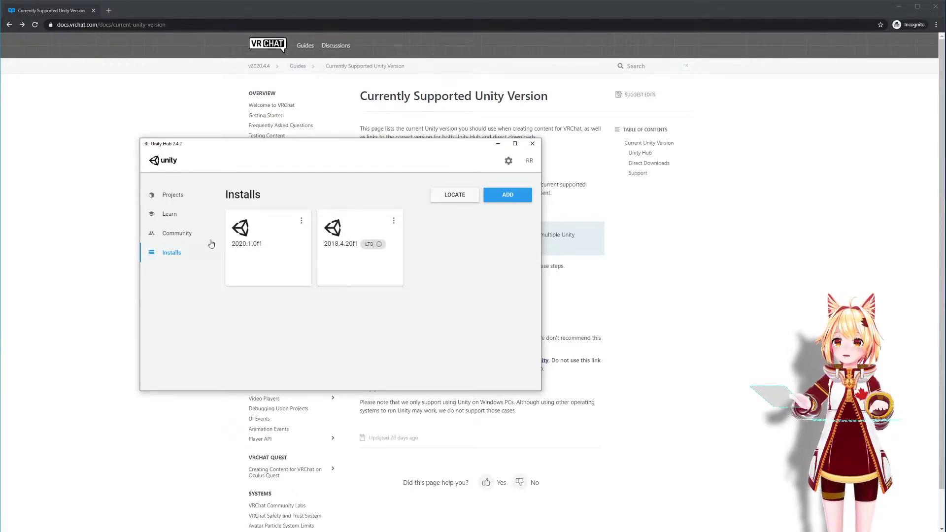
Create a new 3D project named VRChatDemo using Unity 2018.4.20f1.
{"action": "left_click", "coordinate": [179, 198]}
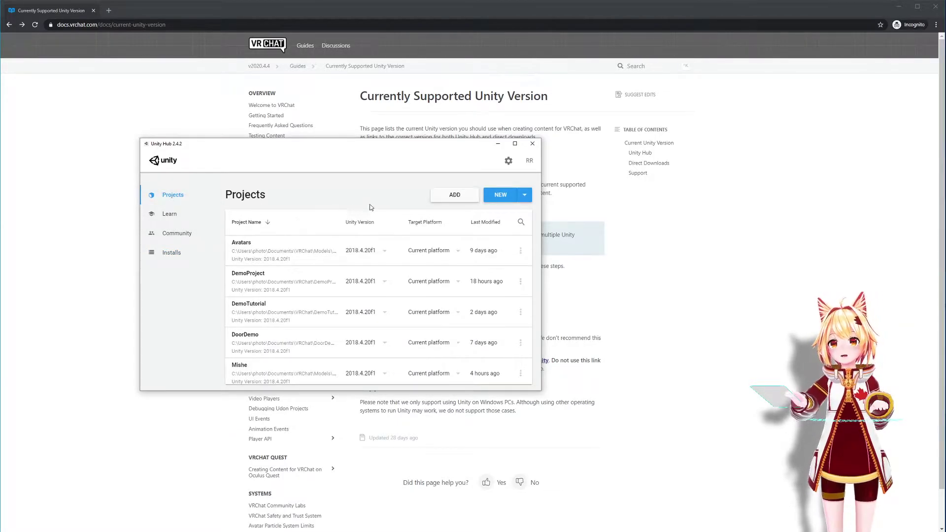
{"action": "left_click", "coordinate": [525, 196]}
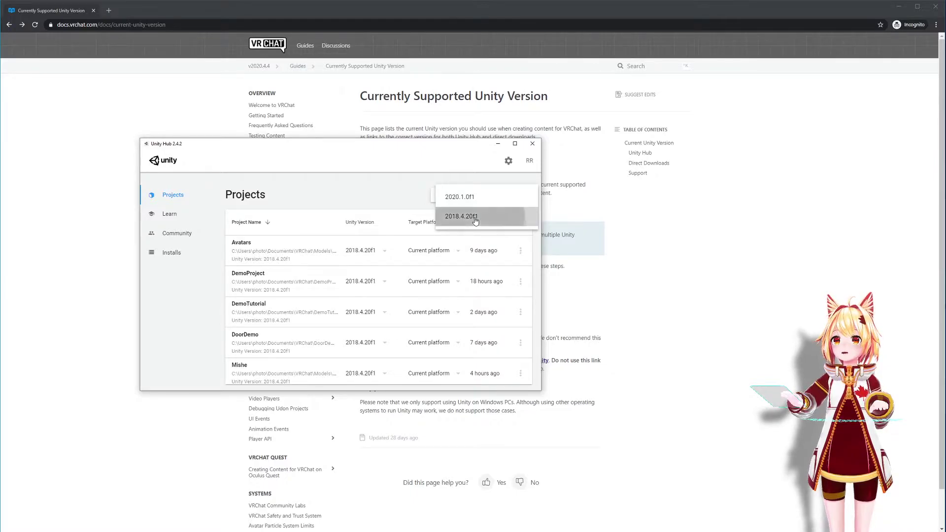
{"action": "left_click", "coordinate": [475, 220]}
{"action": "left_click", "coordinate": [546, 192]}
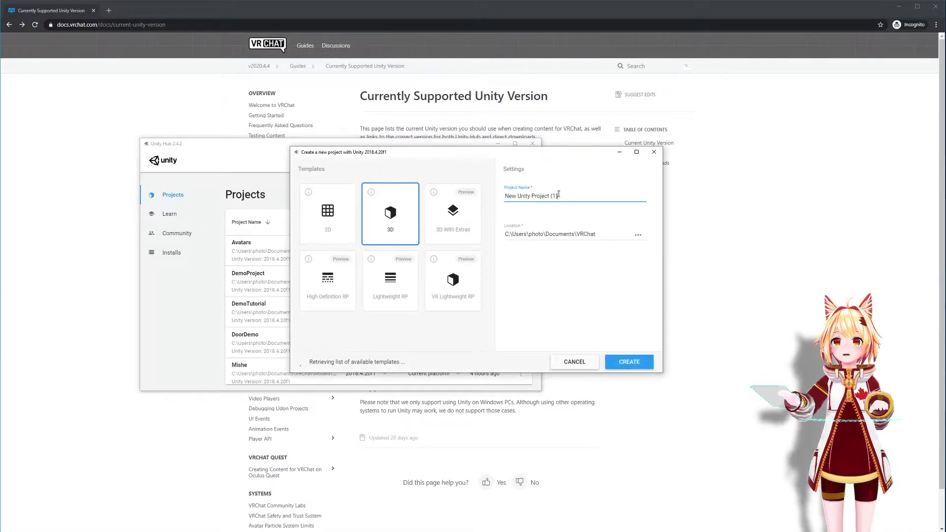
{"action": "triple_click", "coordinate": [558, 193]}
{"action": "type", "text": "VRChatDemo"}
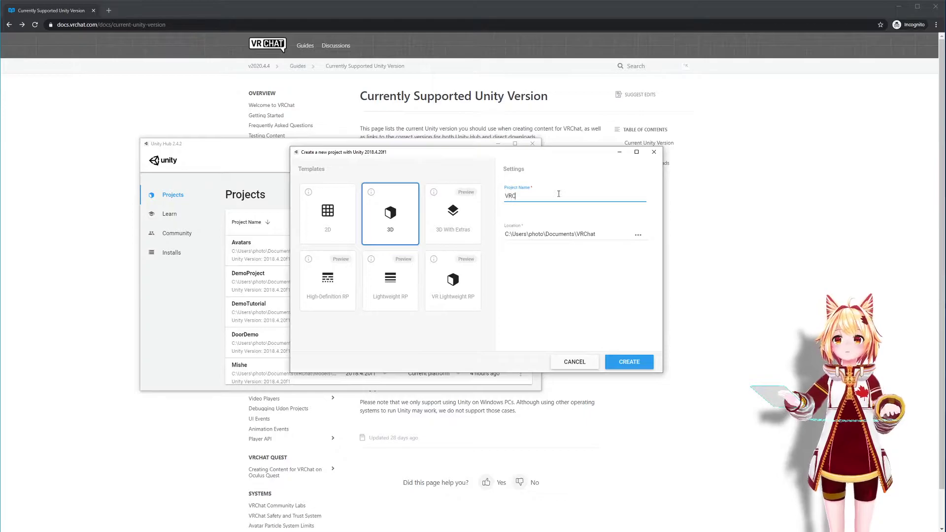
{"action": "left_click", "coordinate": [628, 362]}
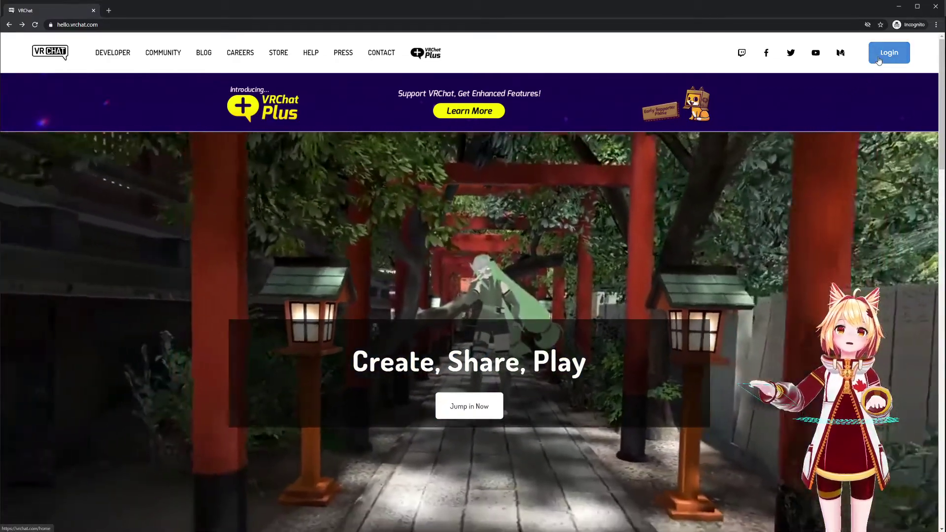
Log in to the VRChat website with the account username and password.
{"action": "left_click", "coordinate": [879, 60]}
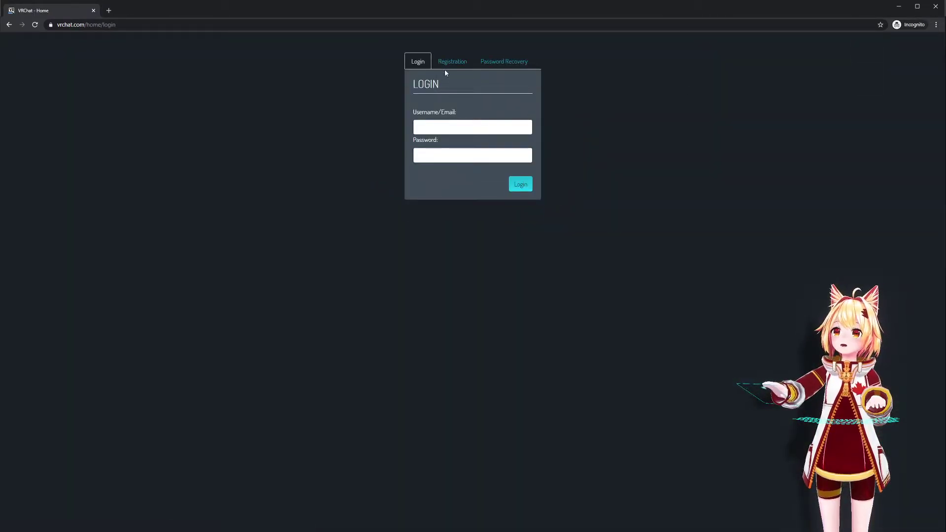
{"action": "left_click", "coordinate": [449, 69]}
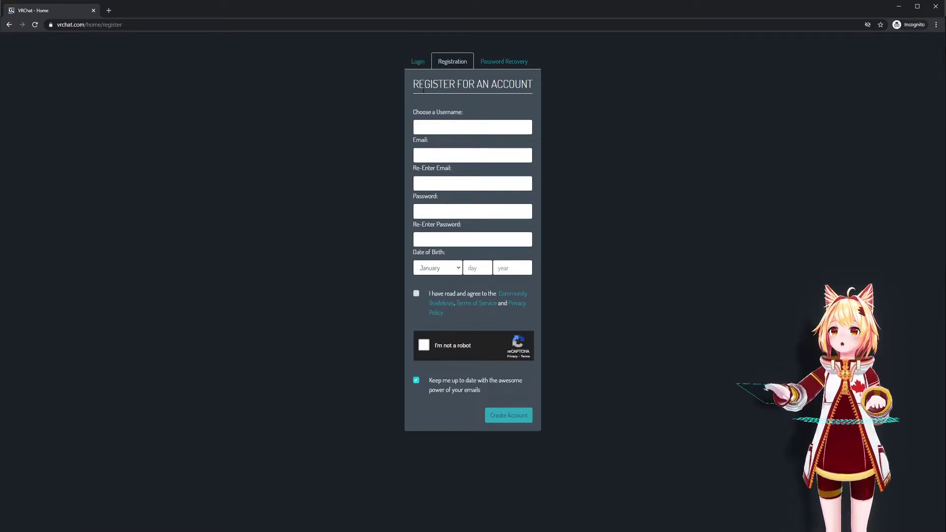
{"action": "left_click", "coordinate": [418, 68]}
{"action": "left_click", "coordinate": [435, 122]}
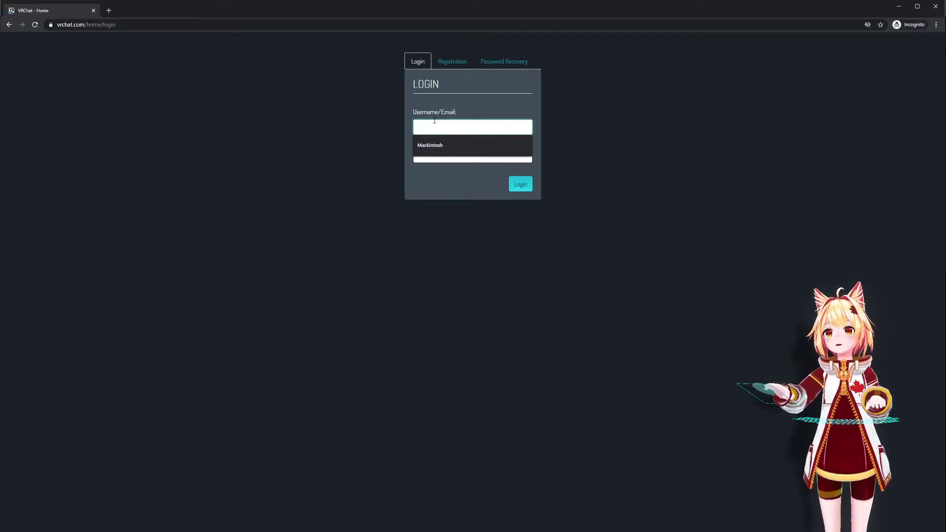
{"action": "type", "text": "Mackintosh"}
{"action": "key", "text": "Tab"}
{"action": "key", "text": "ctrl+v"}
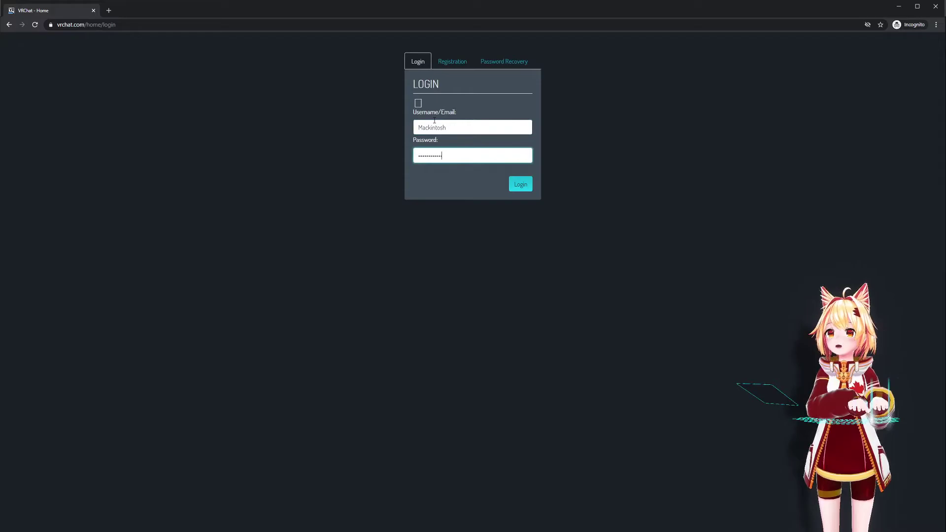
{"action": "key", "text": "Return"}
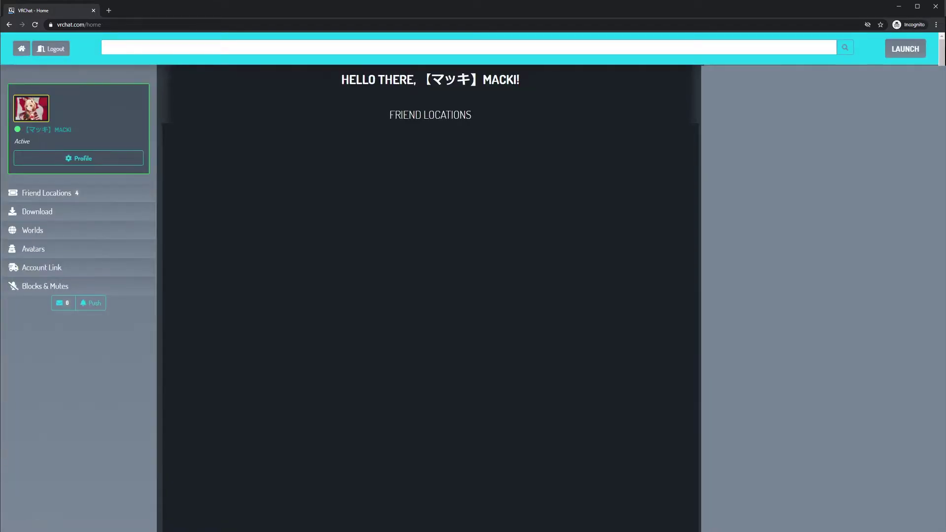
Download the VRChat SDK3 for Worlds package and open the .unitypackage in Unity.
{"action": "left_click", "coordinate": [44, 215]}
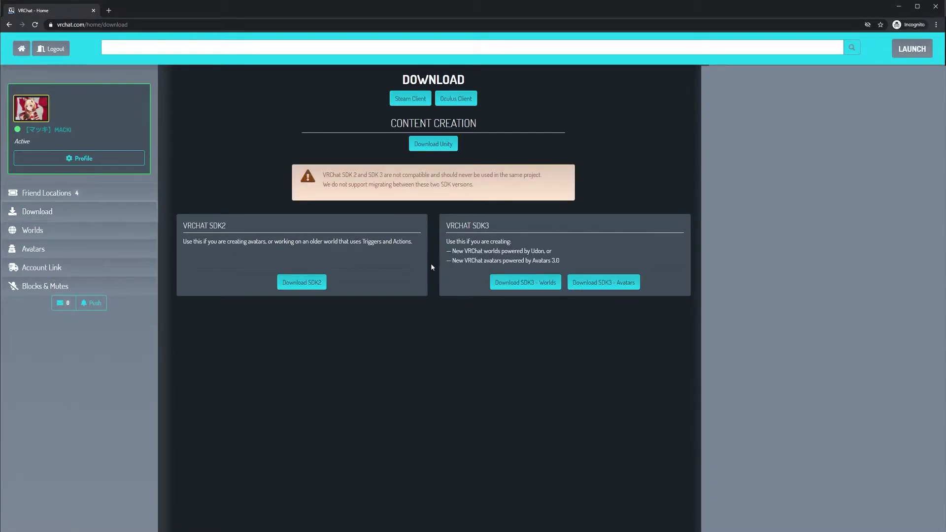
{"action": "left_click_drag", "start_coordinate": [446, 225], "coordinate": [489, 221]}
{"action": "left_click", "coordinate": [505, 227]}
{"action": "left_click", "coordinate": [496, 286]}
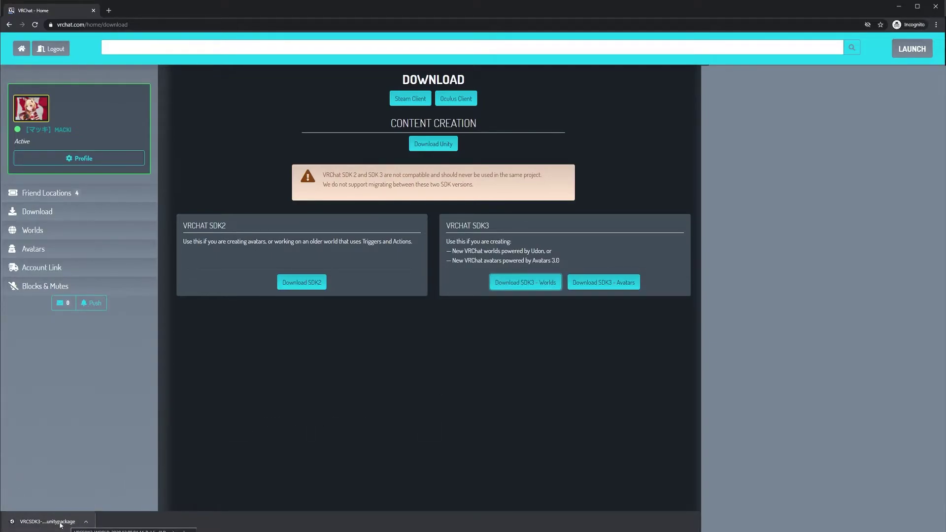
{"action": "left_click", "coordinate": [60, 523]}
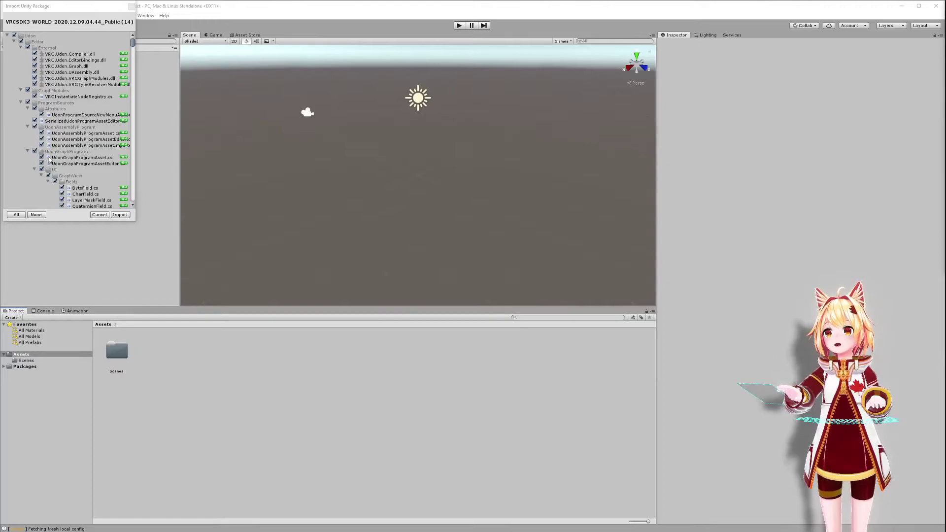
Import every file from the VRCSDK3-WORLD-2020.12.09.04.44_Public package into Assets.
{"action": "left_click", "coordinate": [120, 214]}
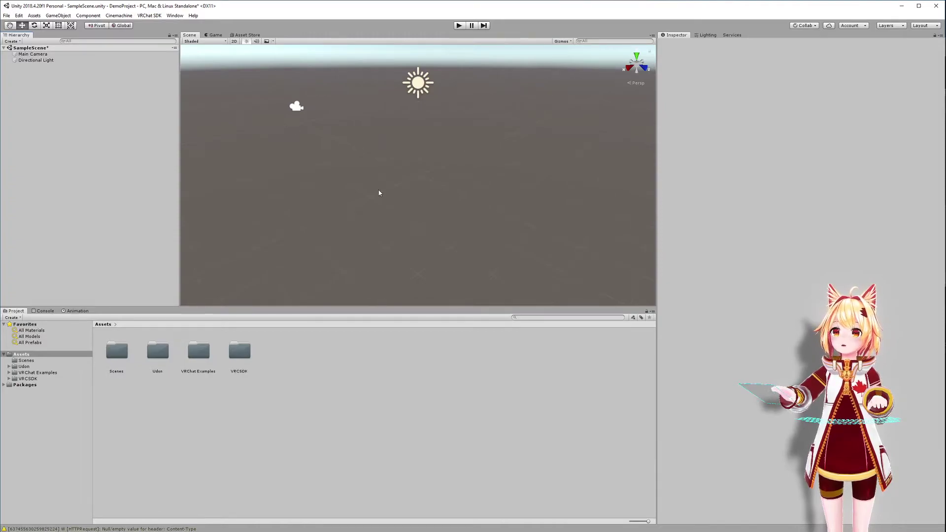
Add a 3D Plane to the scene as the floor.
{"action": "right_click", "coordinate": [46, 134]}
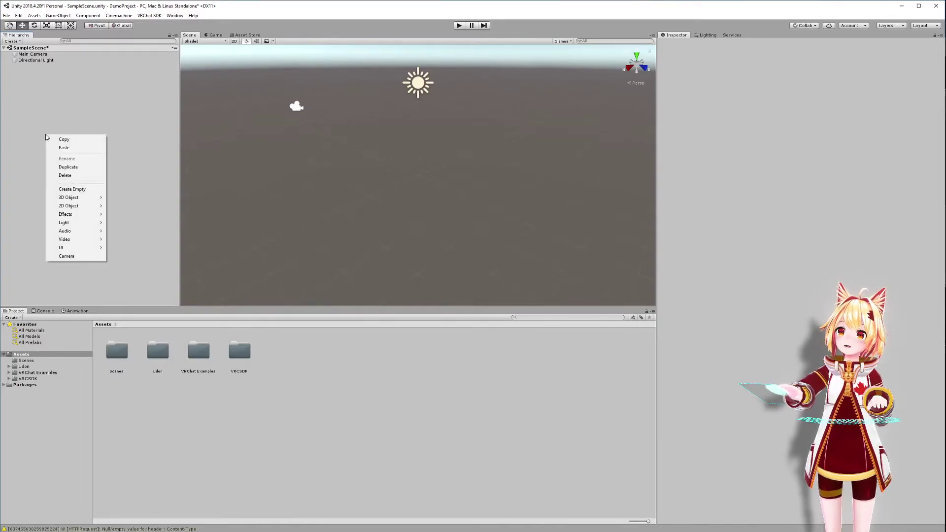
{"action": "mouse_move", "coordinate": [86, 197]}
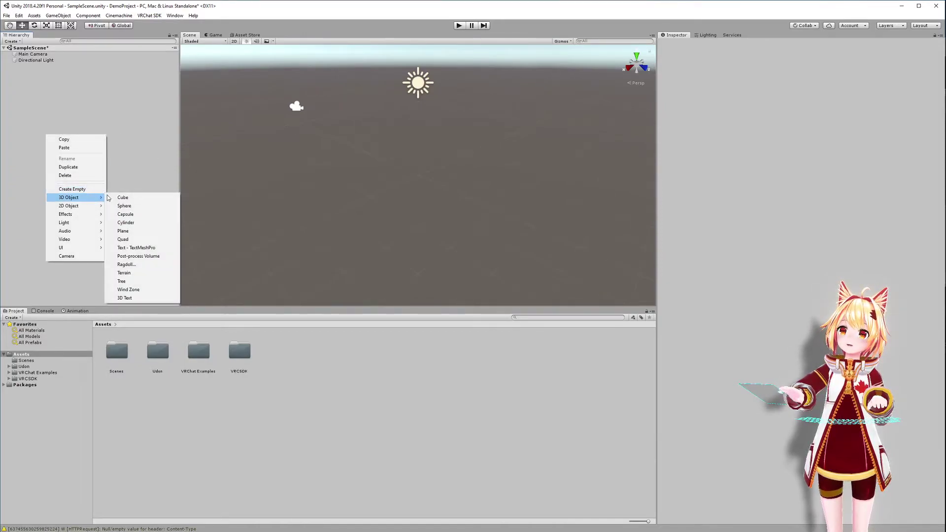
{"action": "left_click", "coordinate": [126, 233]}
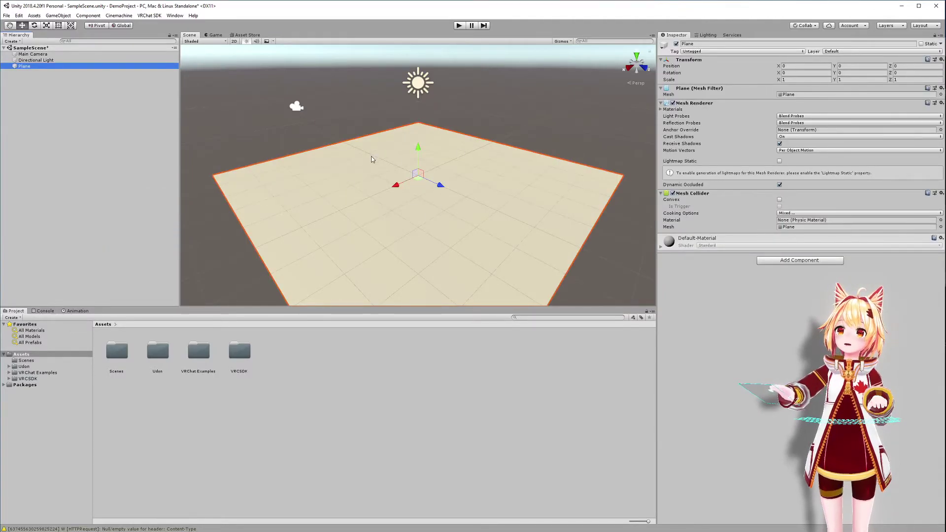
{"action": "left_click", "coordinate": [93, 118]}
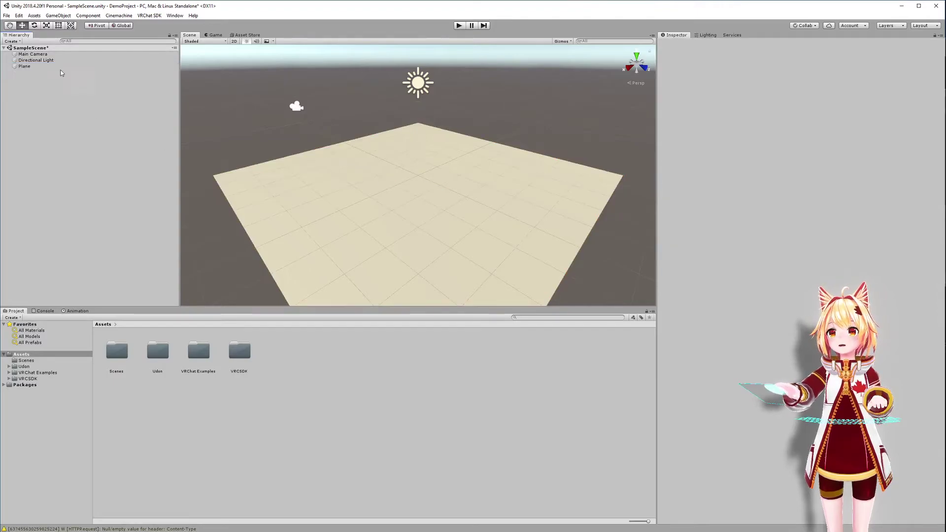
Create an empty GameObject and rename it SpawnLocation.
{"action": "right_click", "coordinate": [25, 105]}
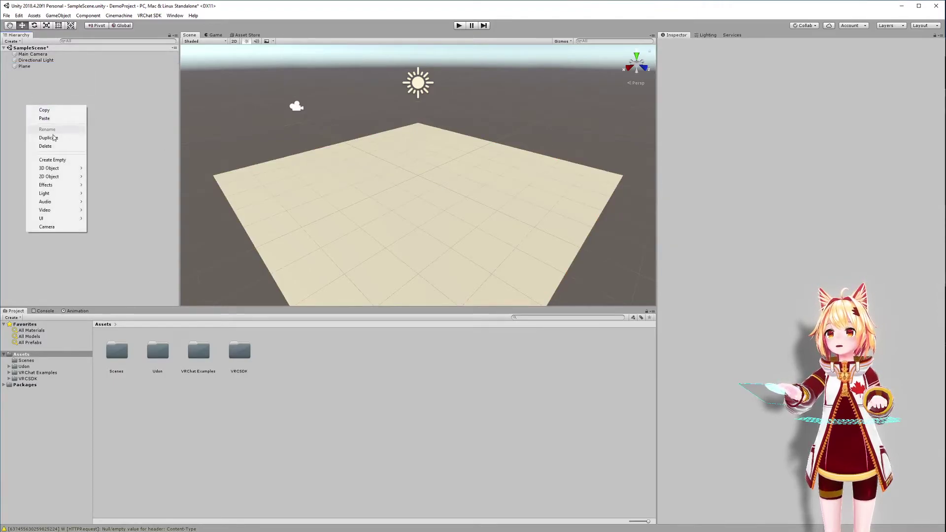
{"action": "left_click", "coordinate": [73, 162]}
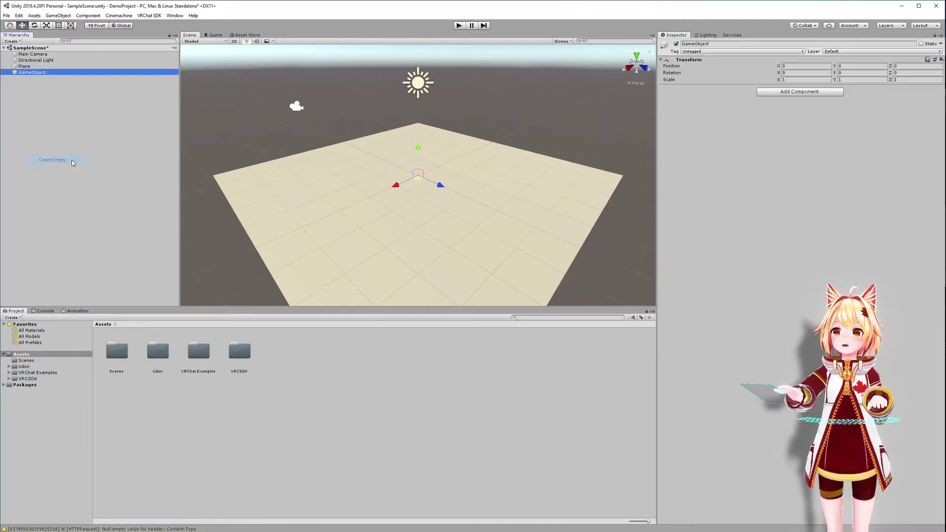
{"action": "right_click", "coordinate": [25, 73]}
{"action": "left_click", "coordinate": [74, 99]}
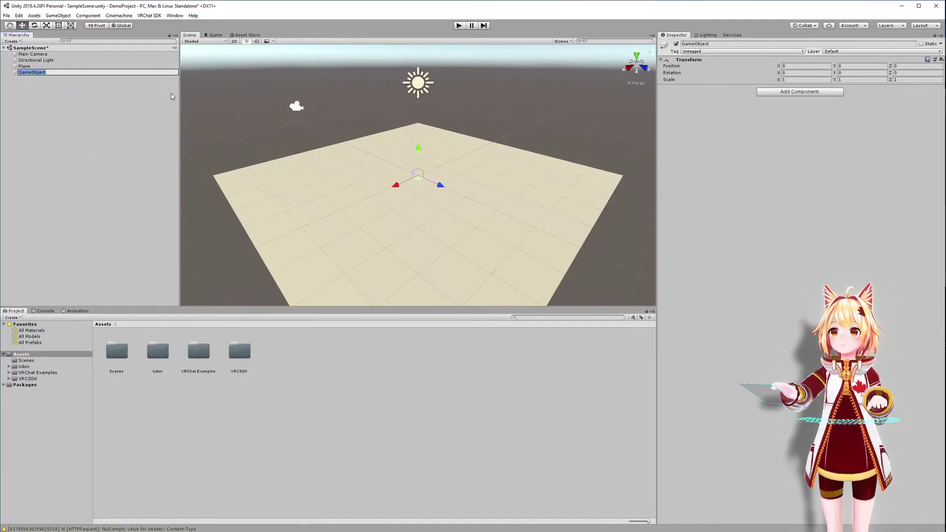
{"action": "type", "text": "SpawnLocation"}
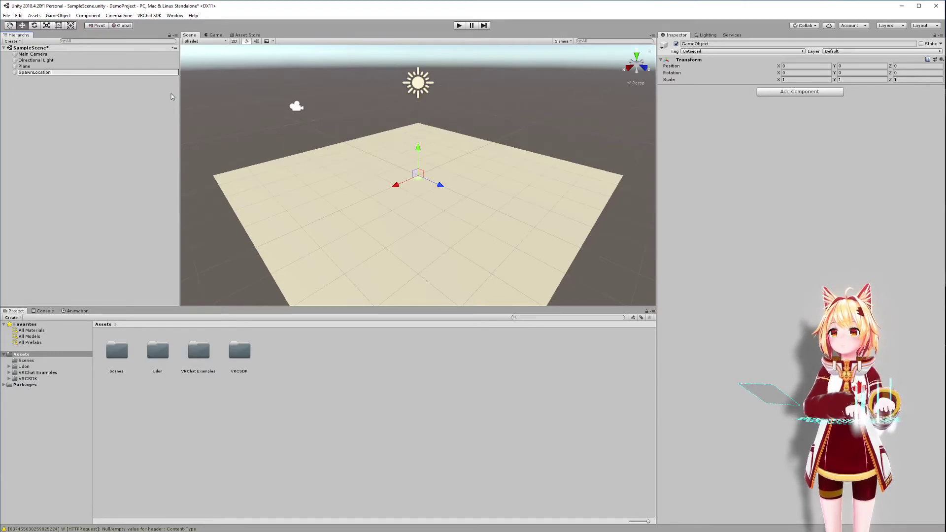
{"action": "key", "text": "Return"}
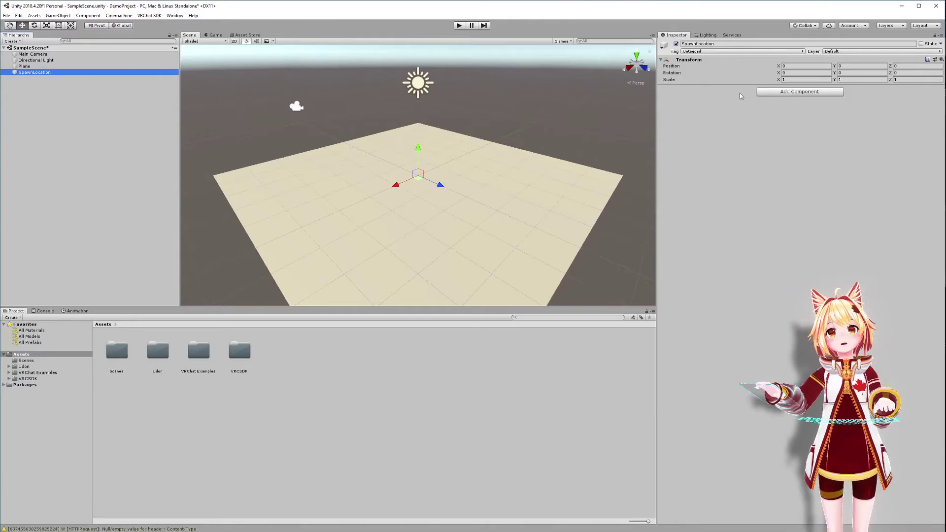
Add a VRC Scene Descriptor component to SpawnLocation.
{"action": "left_click", "coordinate": [30, 73]}
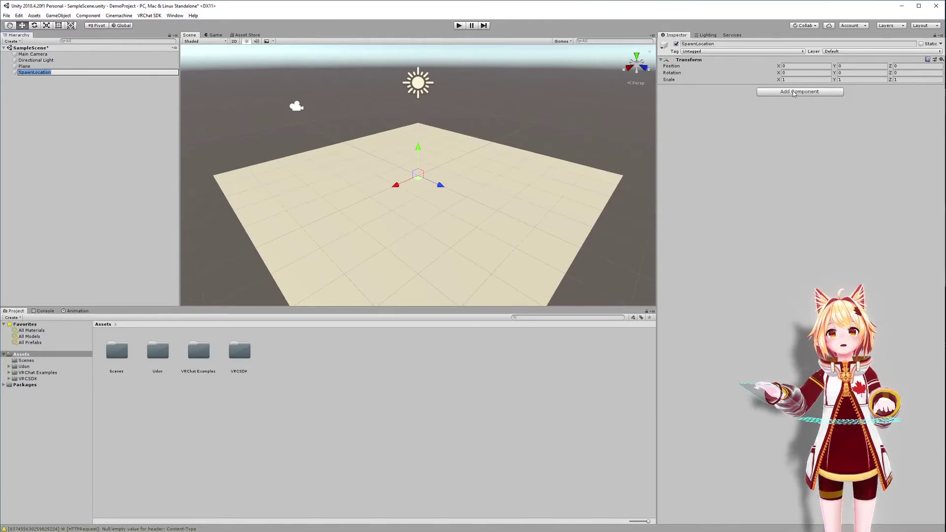
{"action": "left_click", "coordinate": [793, 93]}
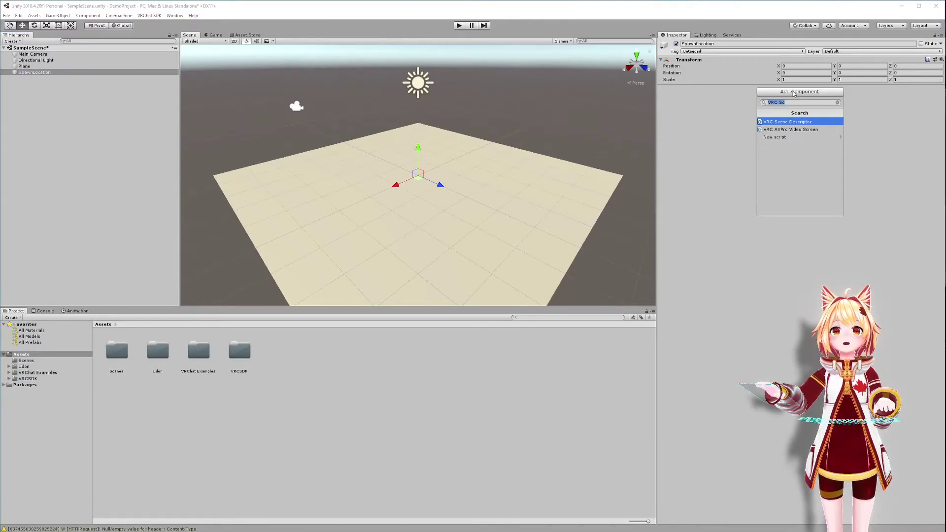
{"action": "type", "text": "VRC S"}
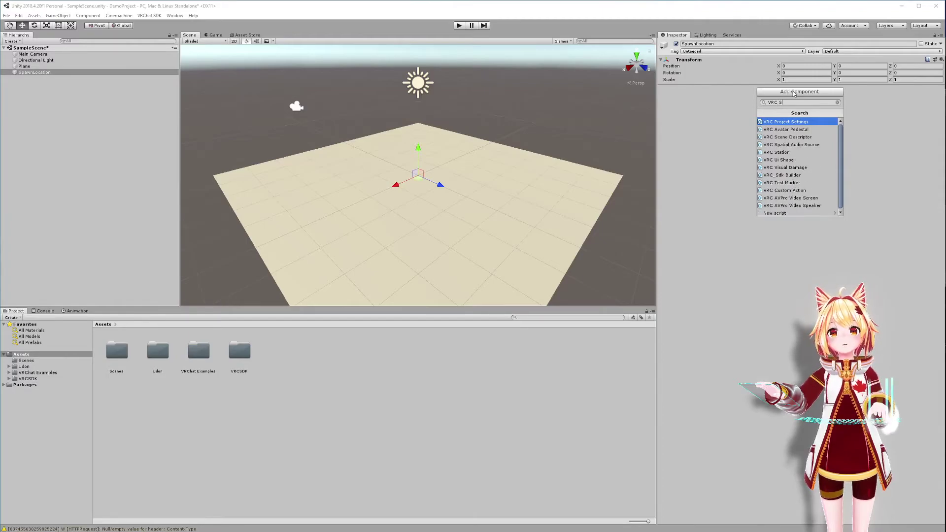
{"action": "type", "text": "c"}
{"action": "left_click", "coordinate": [795, 121]}
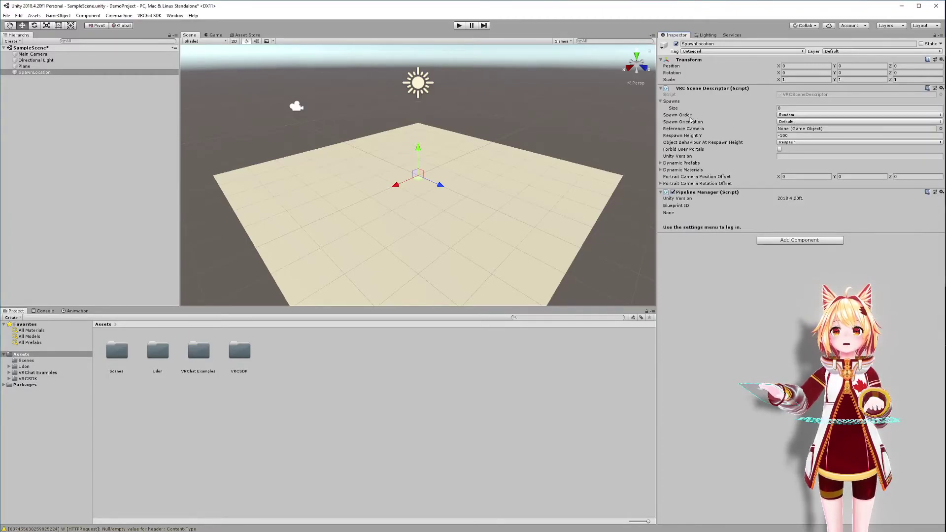
Set the Spawns list size to 1 and assign SpawnLocation as Element 0.
{"action": "left_click", "coordinate": [663, 103]}
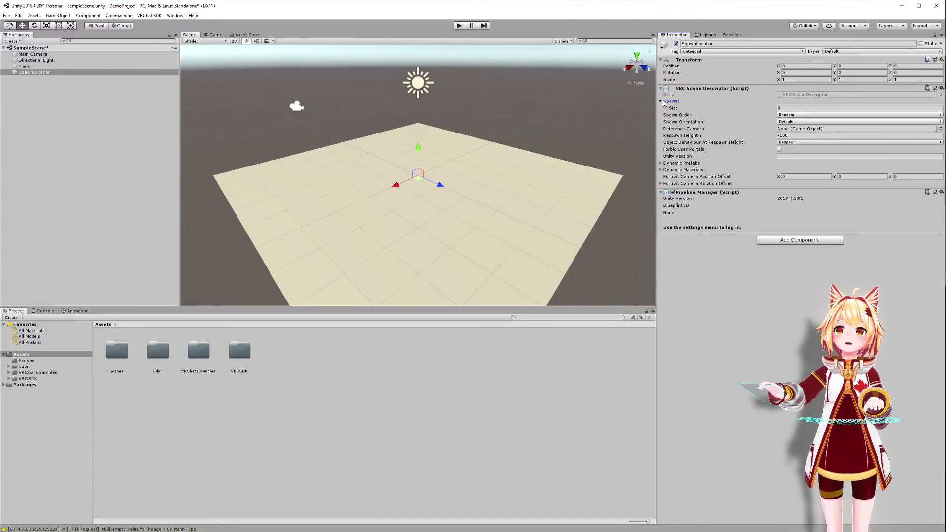
{"action": "left_click", "coordinate": [786, 109]}
{"action": "type", "text": "1"}
{"action": "key", "text": "Return"}
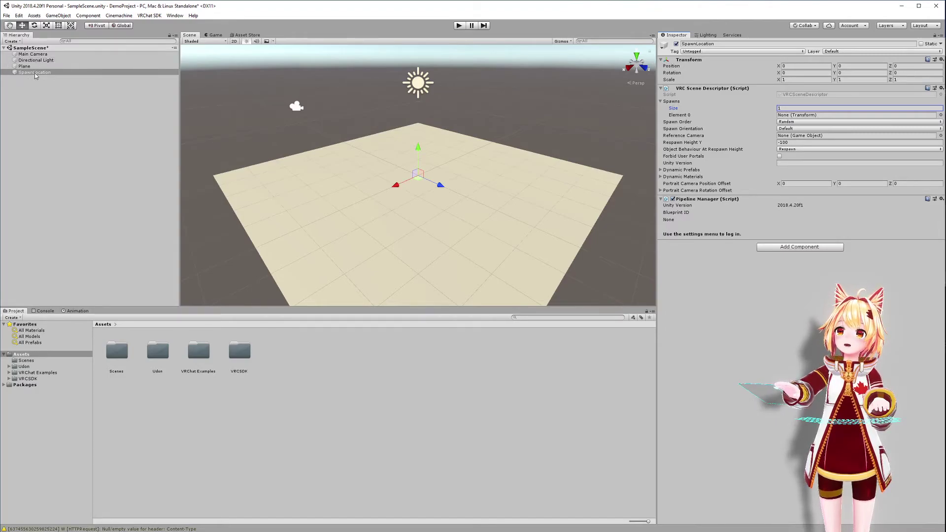
{"action": "left_click_drag", "start_coordinate": [35, 73], "coordinate": [785, 120]}
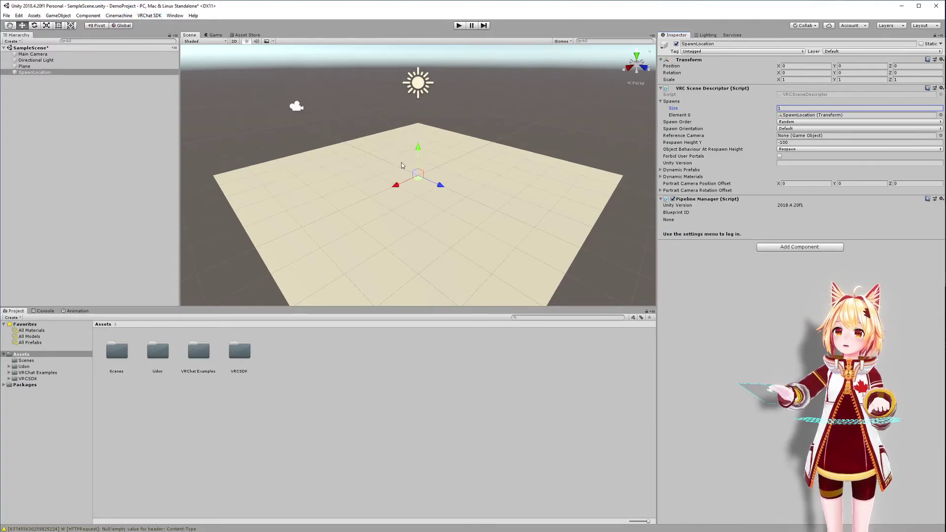
Open the VRChat SDK Control Panel, sign in, and show the Builder options.
{"action": "left_click", "coordinate": [150, 15]}
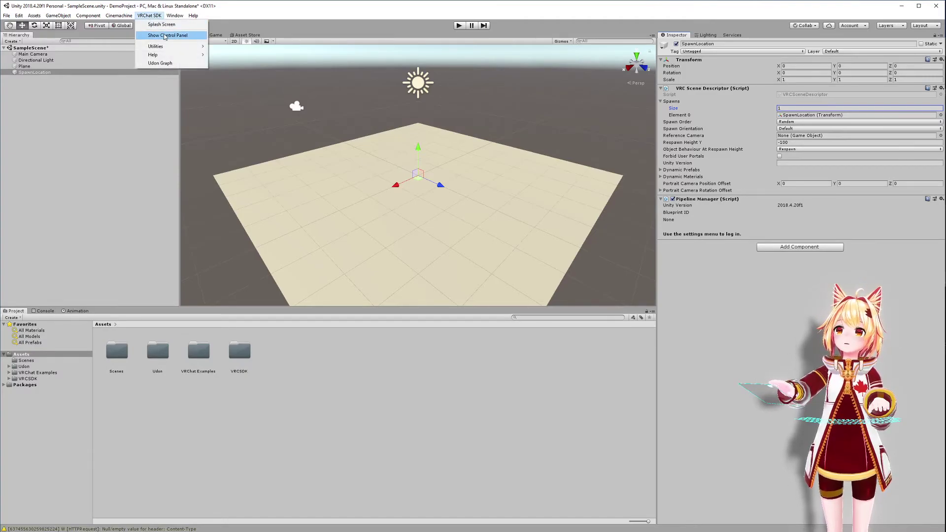
{"action": "left_click", "coordinate": [165, 35]}
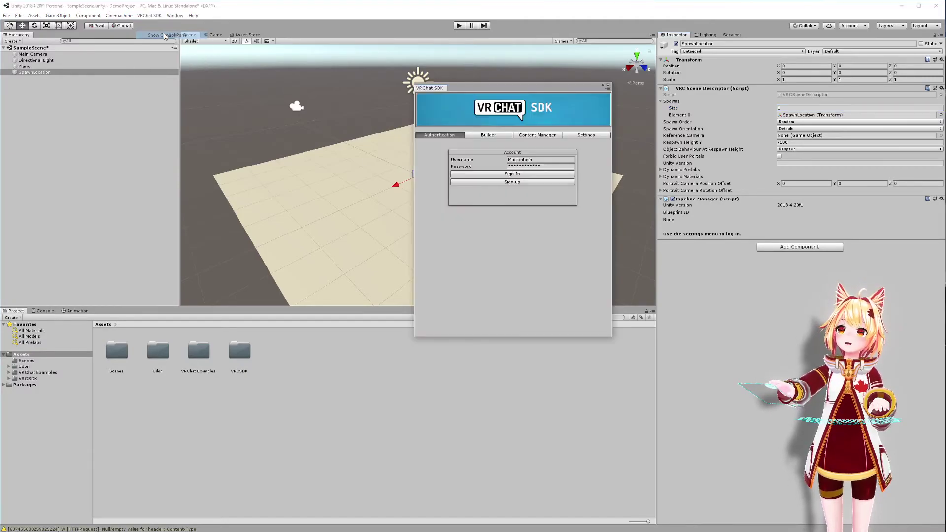
{"action": "left_click", "coordinate": [484, 176]}
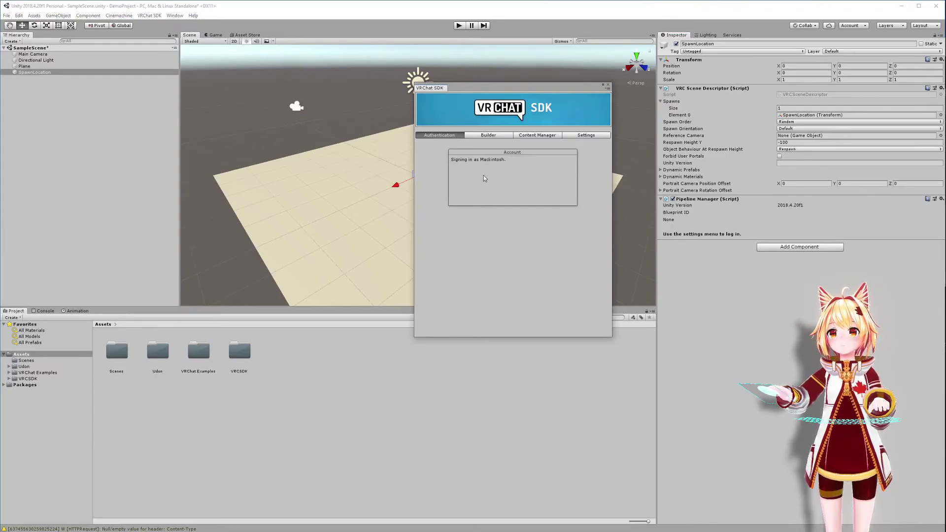
{"action": "left_click", "coordinate": [487, 136]}
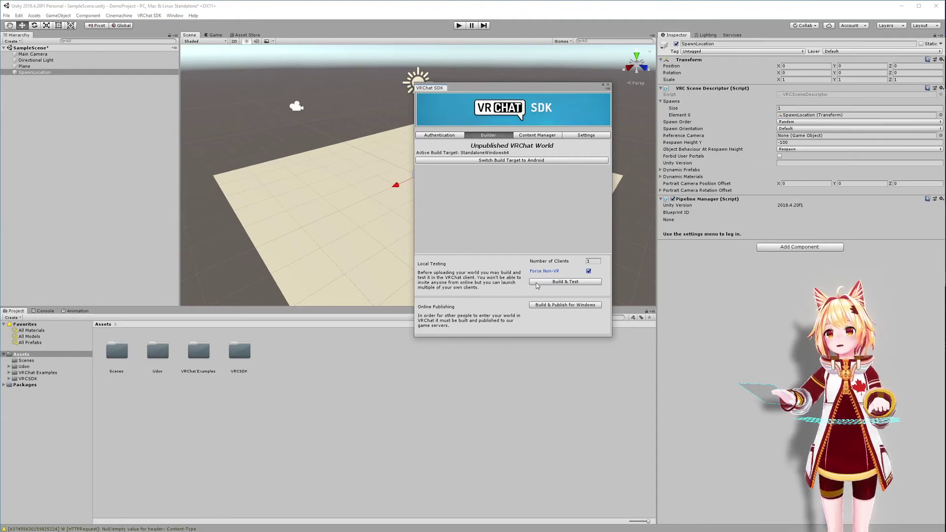
Build & Test the world and accept the VRChat warning screen to load it.
{"action": "left_click", "coordinate": [537, 282]}
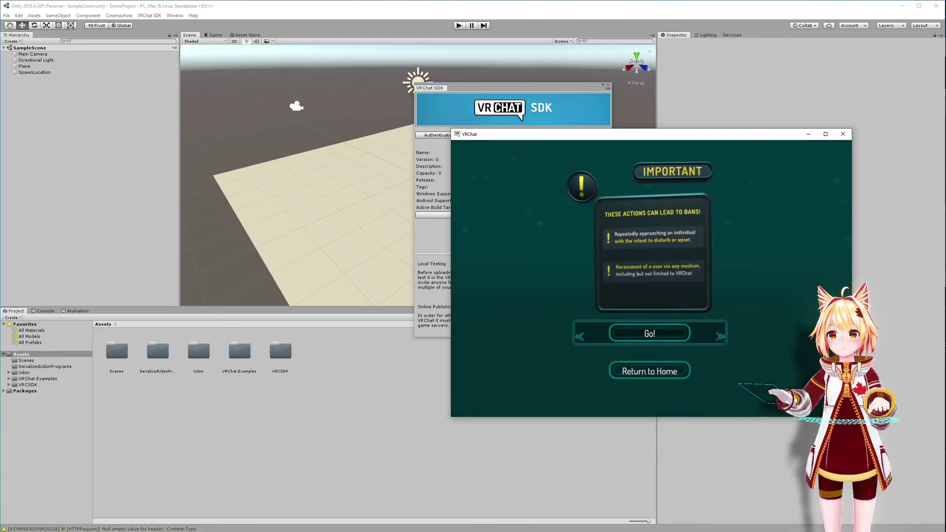
{"action": "left_click", "coordinate": [655, 333]}
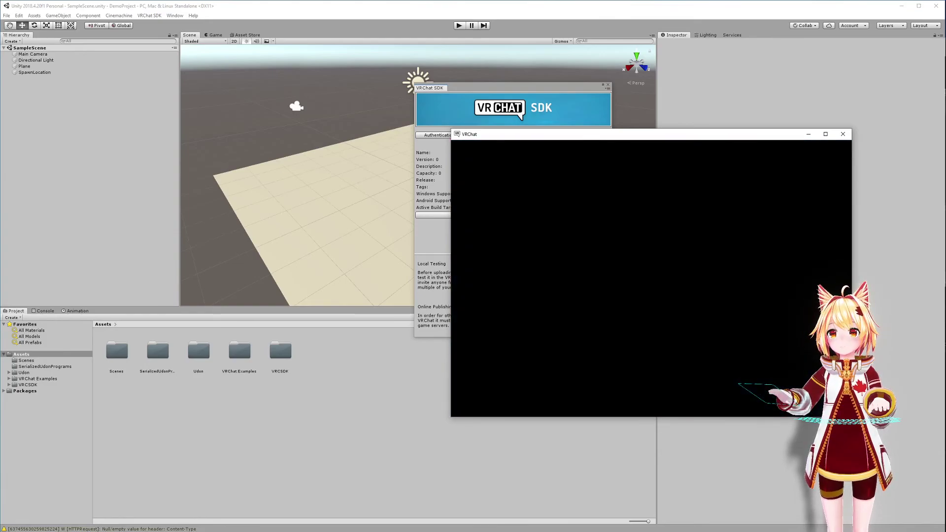